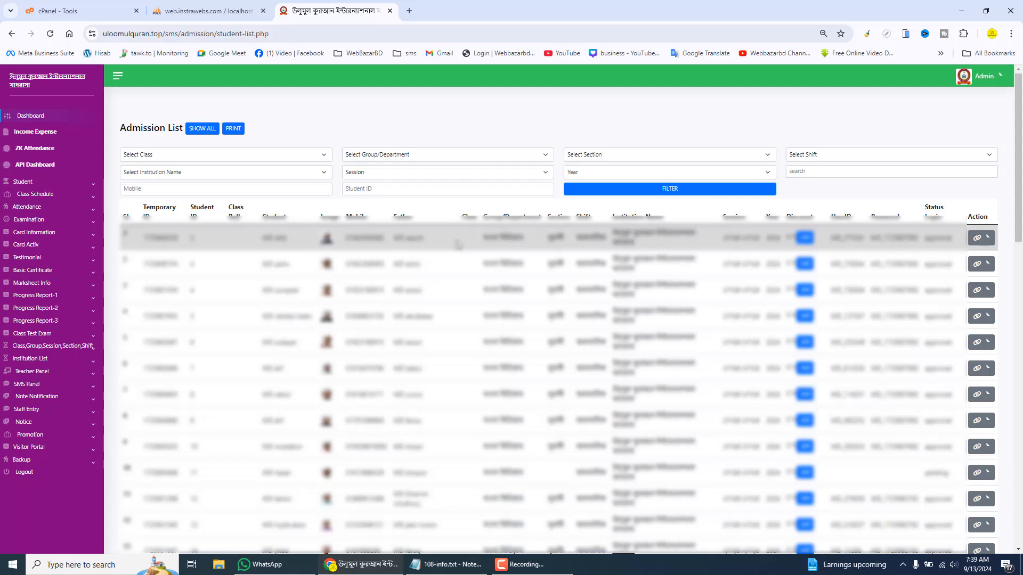
Filter the admission list by the student's ID and open the matching student's admission record for editing
{"action": "left_click", "coordinate": [418, 190]}
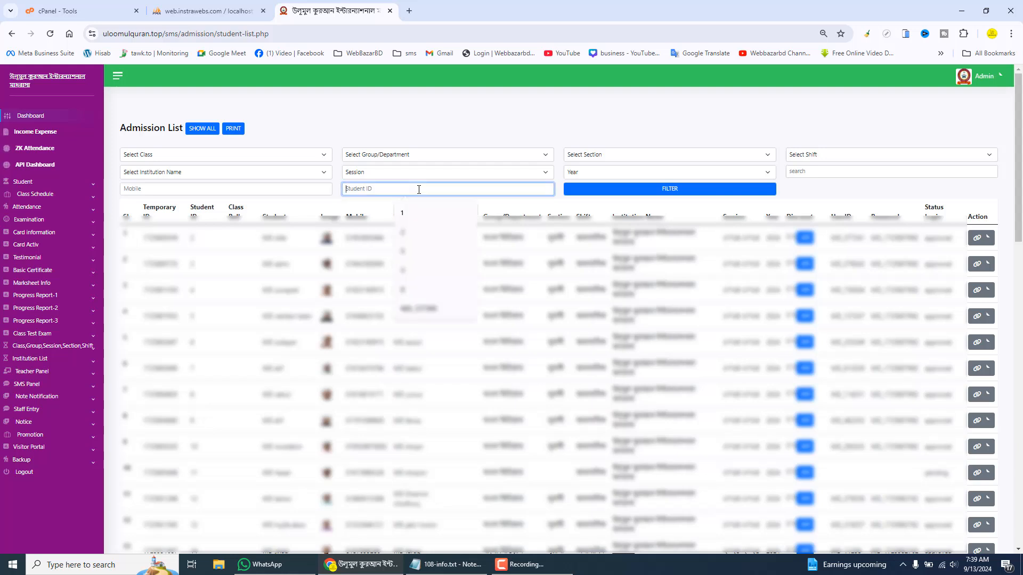
{"action": "type", "text": "11"}
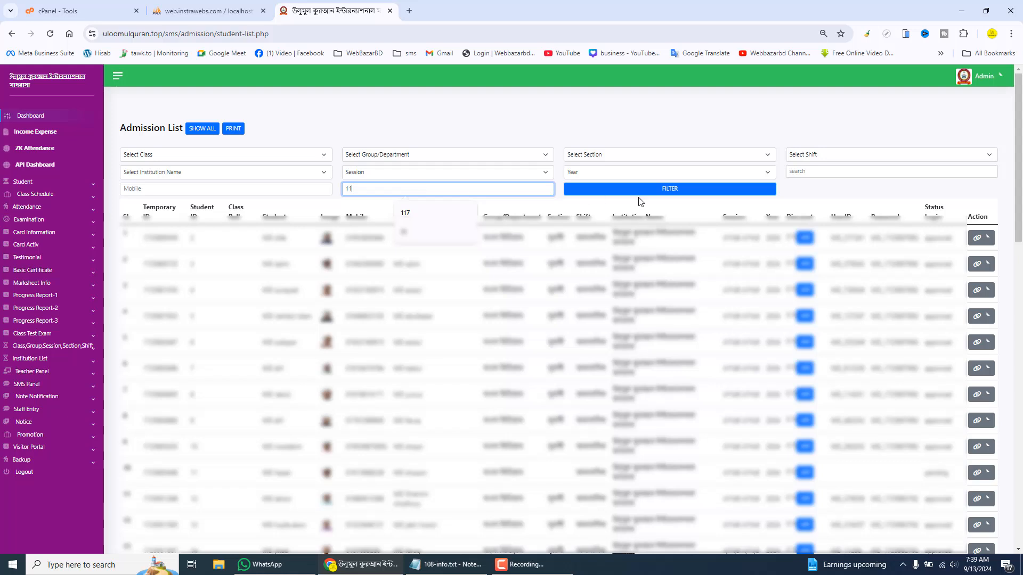
{"action": "left_click", "coordinate": [661, 193]}
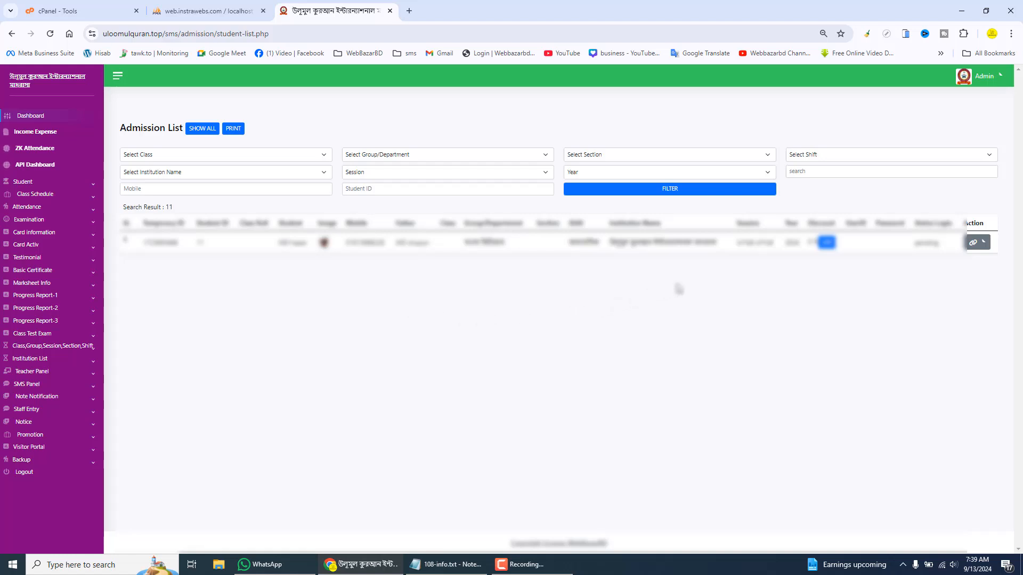
{"action": "left_click", "coordinate": [982, 243]}
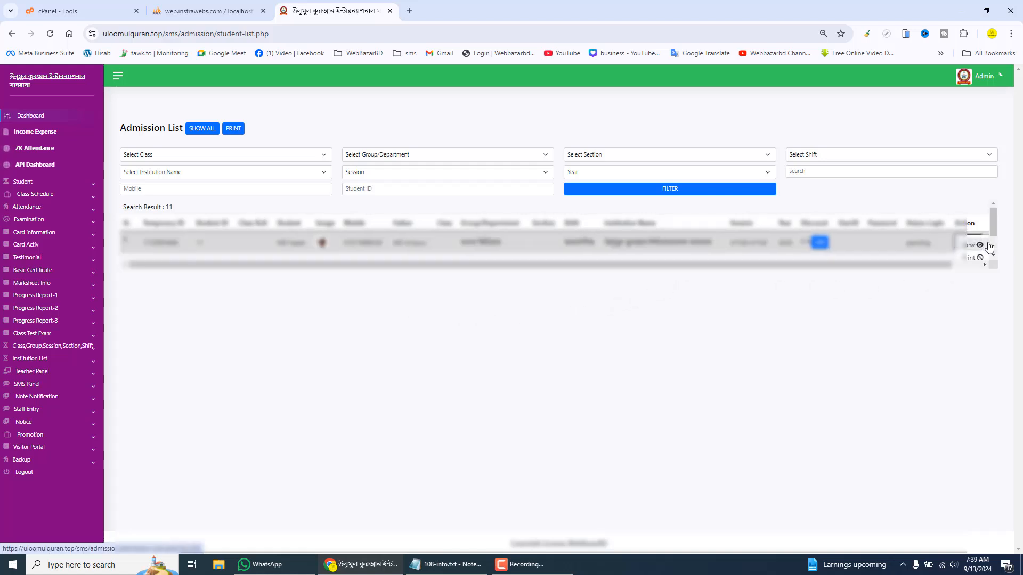
{"action": "left_click", "coordinate": [988, 247]}
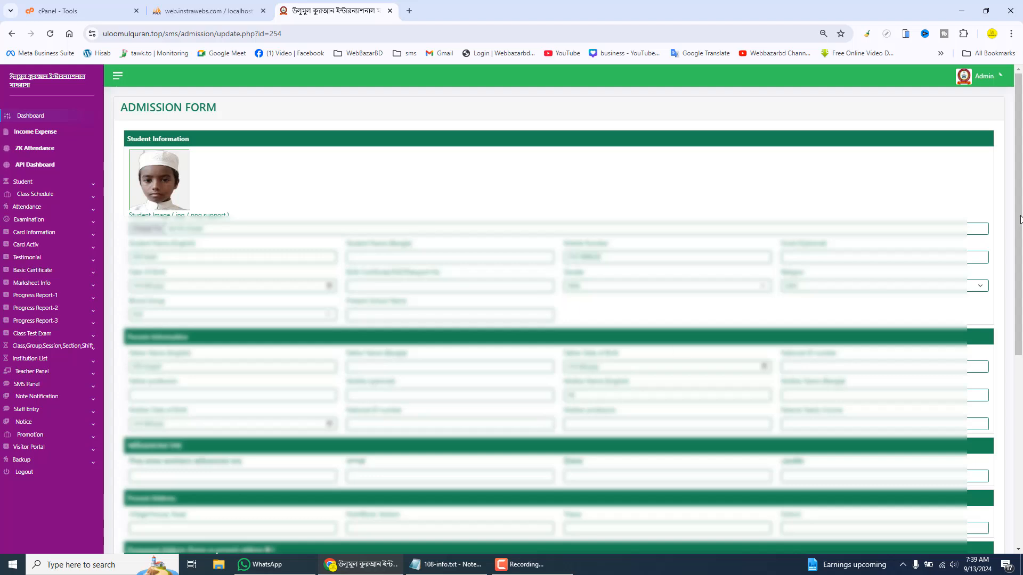
Enter the student's name in Bangla in the student information and try to submit the admission form
{"action": "left_click_drag", "start_coordinate": [1020, 220], "coordinate": [1020, 413]}
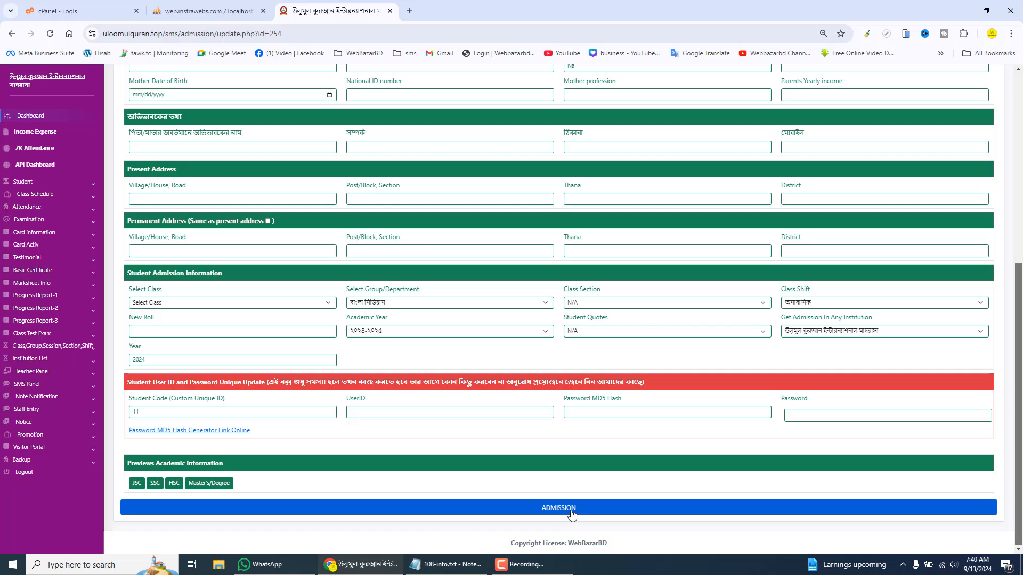
{"action": "left_click", "coordinate": [540, 507]}
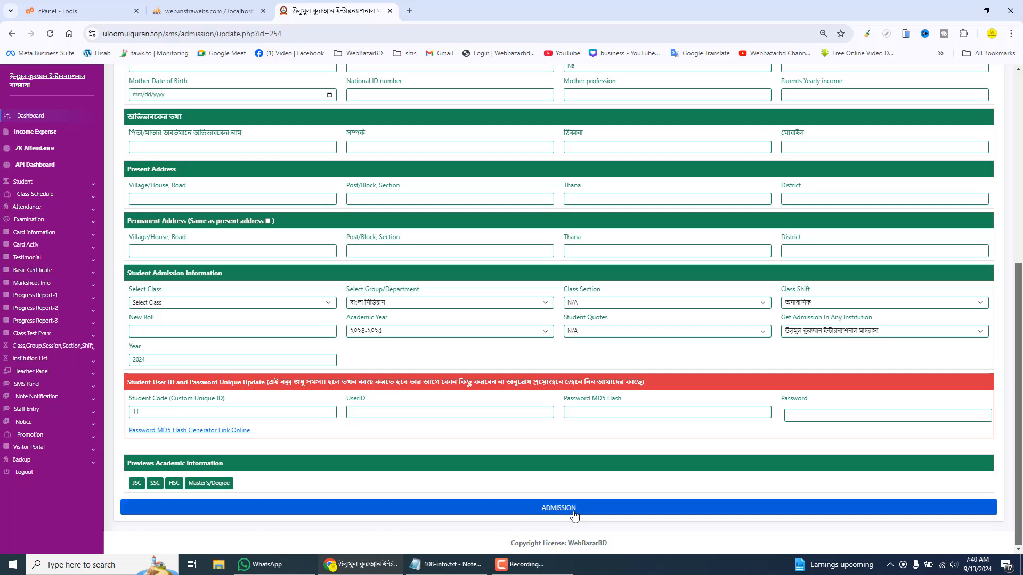
{"action": "left_click_drag", "start_coordinate": [1019, 329], "coordinate": [1022, 137]}
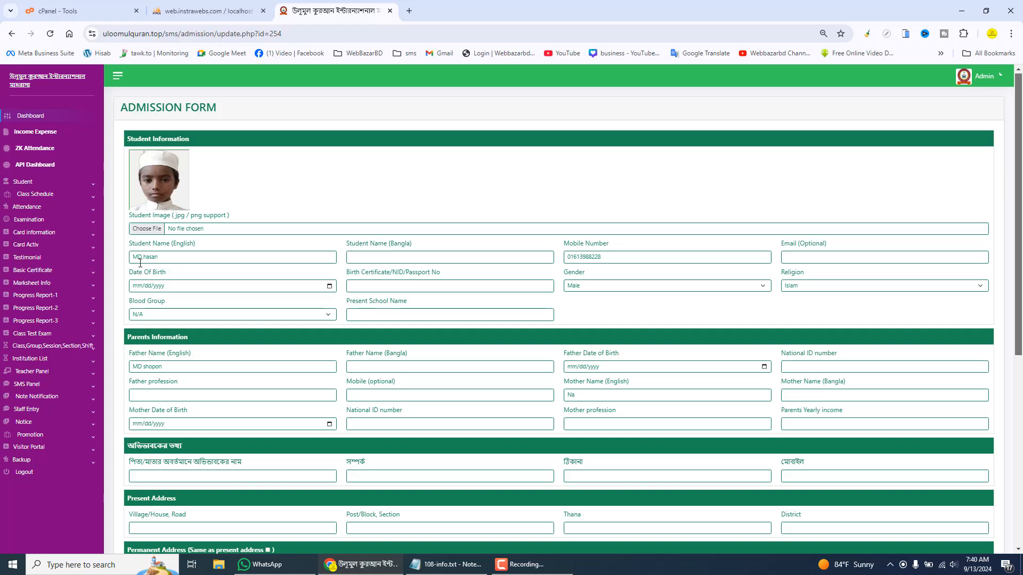
{"action": "left_click", "coordinate": [362, 256]}
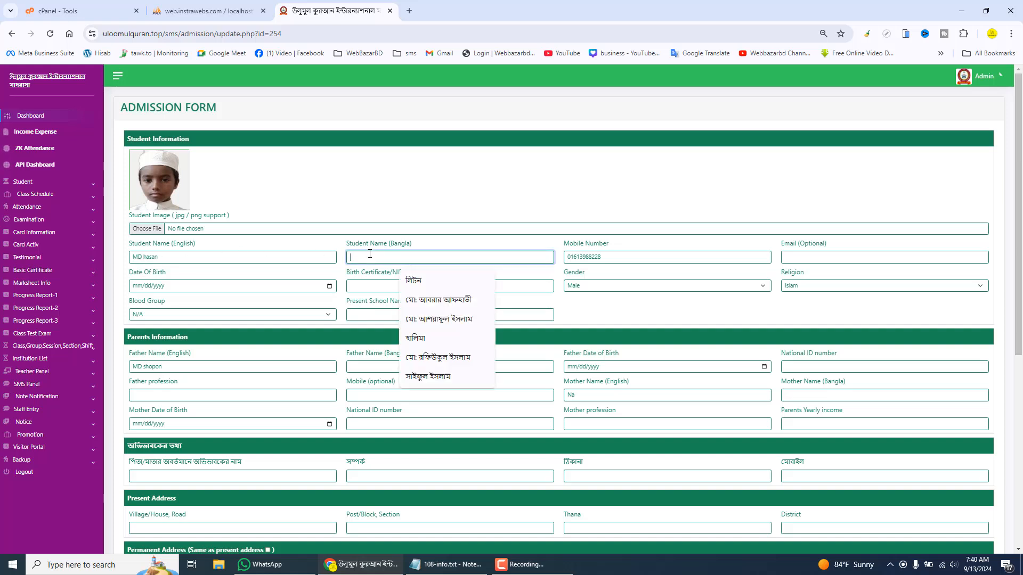
{"action": "type", "text": "মো: হাসান"}
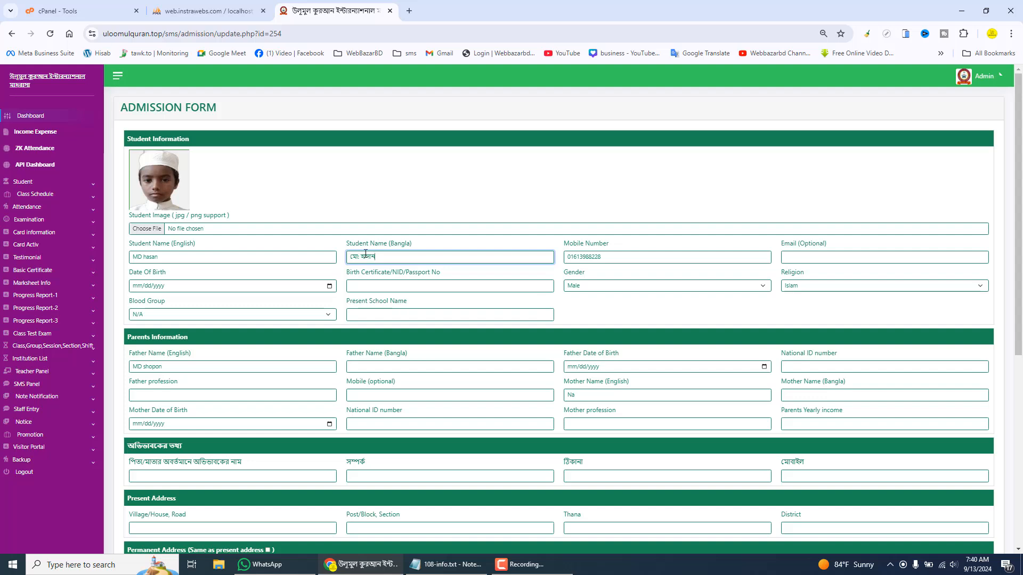
{"action": "scroll", "coordinate": [1020, 226], "scroll_direction": "down", "scroll_amount": 6}
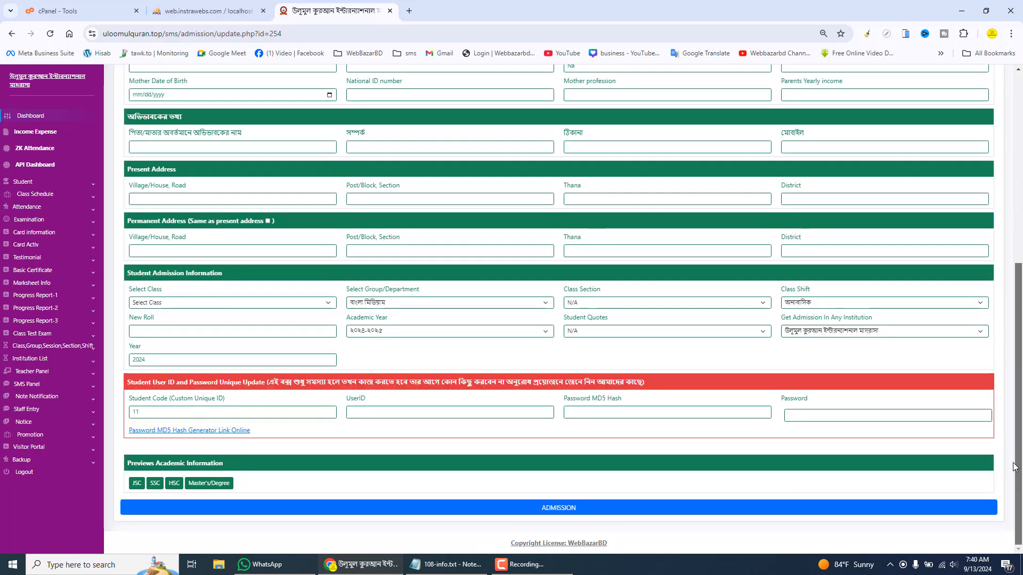
{"action": "left_click", "coordinate": [554, 509]}
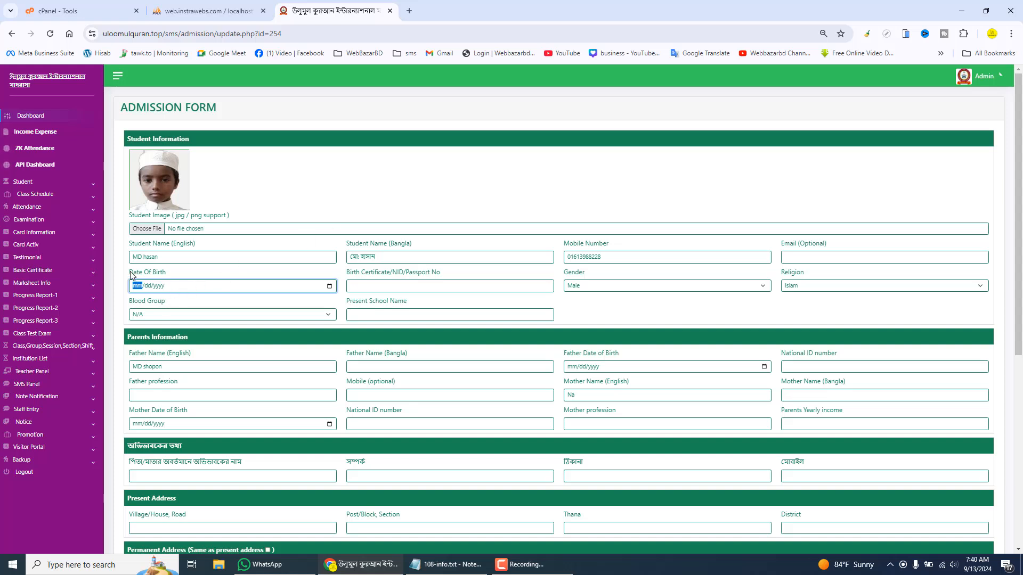
Set the student's date of birth in the student information using the calendar's year, month and day
{"action": "left_click_drag", "start_coordinate": [131, 276], "coordinate": [175, 276]}
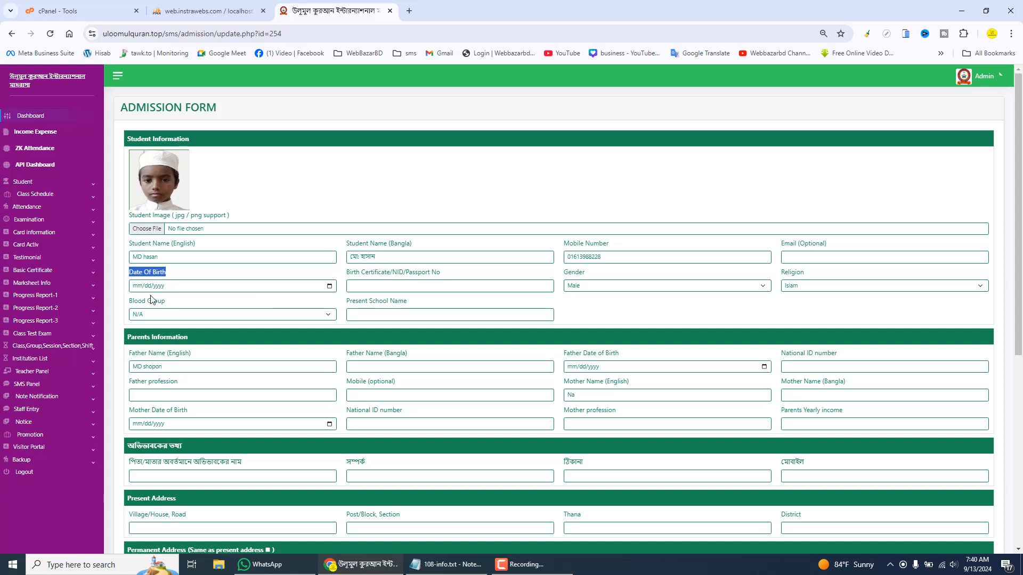
{"action": "left_click", "coordinate": [328, 287]}
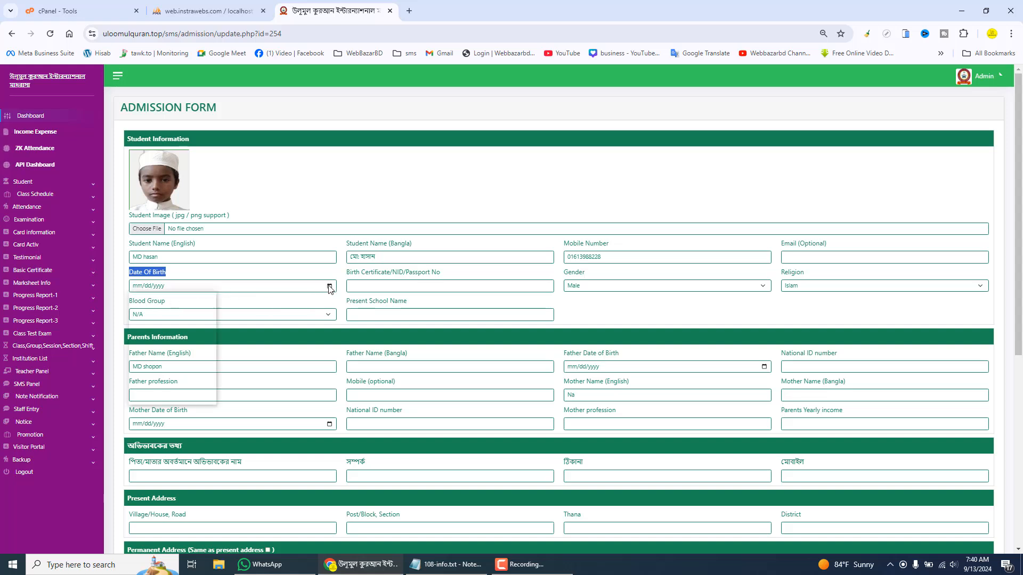
{"action": "left_click", "coordinate": [193, 303]}
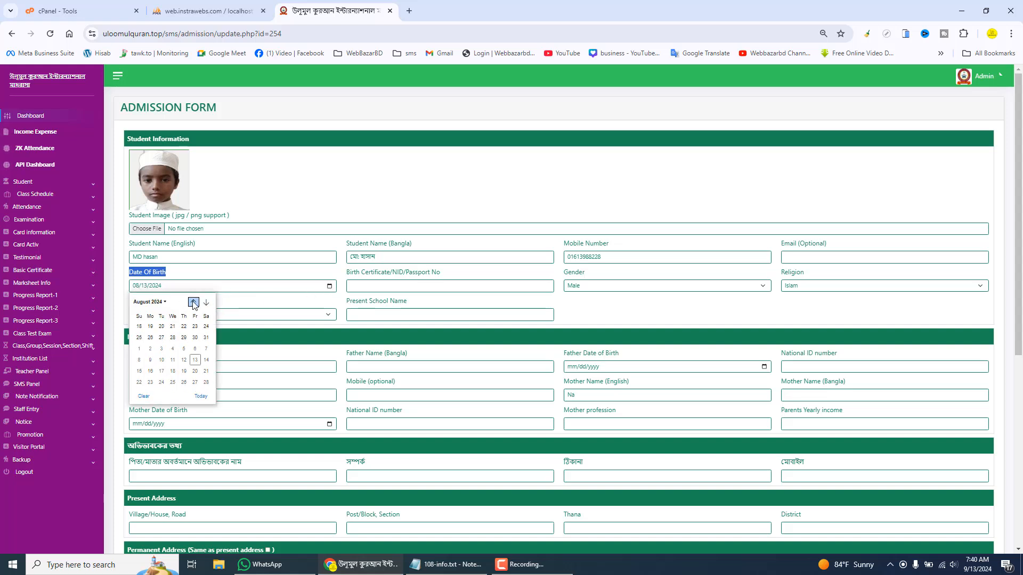
{"action": "left_click", "coordinate": [194, 303]}
{"action": "left_click", "coordinate": [146, 303]}
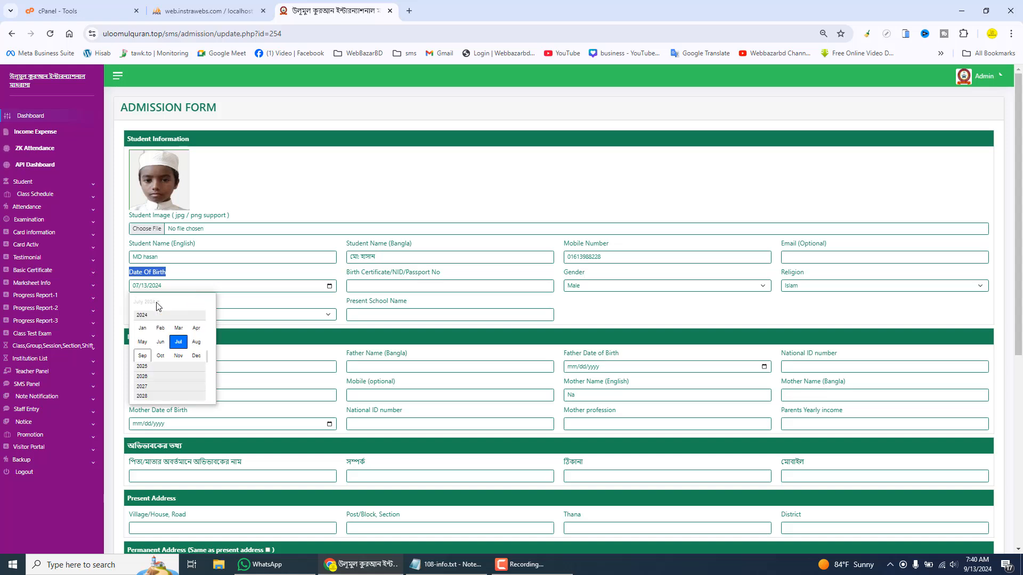
{"action": "scroll", "coordinate": [162, 380], "scroll_direction": "down", "scroll_amount": 2}
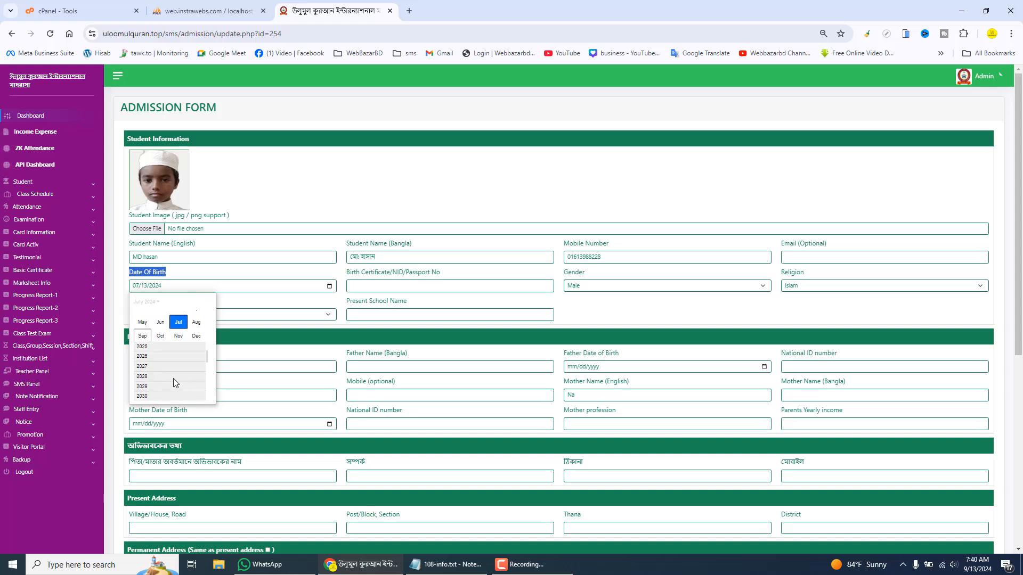
{"action": "left_click_drag", "start_coordinate": [208, 358], "coordinate": [206, 336]}
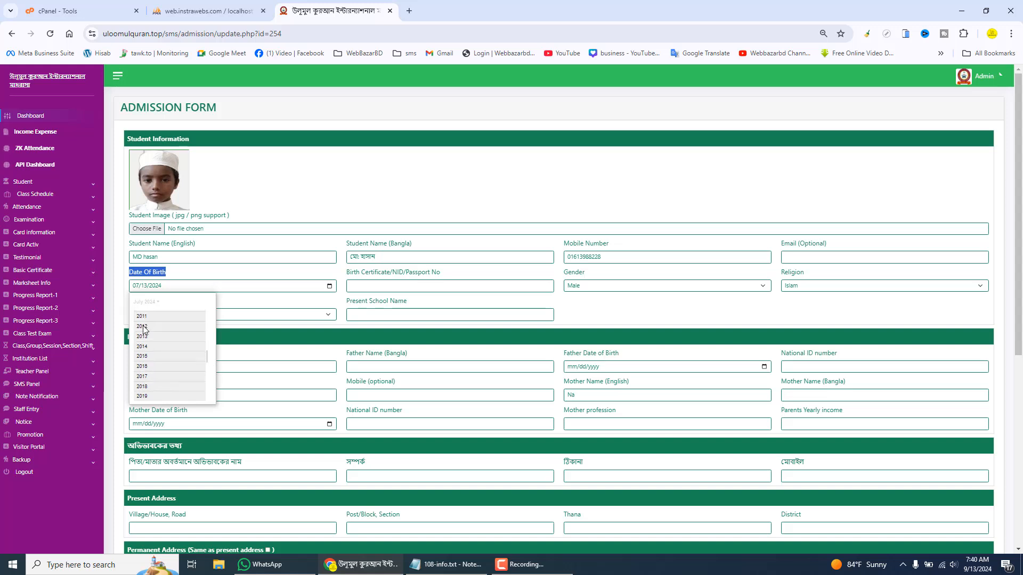
{"action": "left_click", "coordinate": [143, 327]}
{"action": "left_click", "coordinate": [142, 327]}
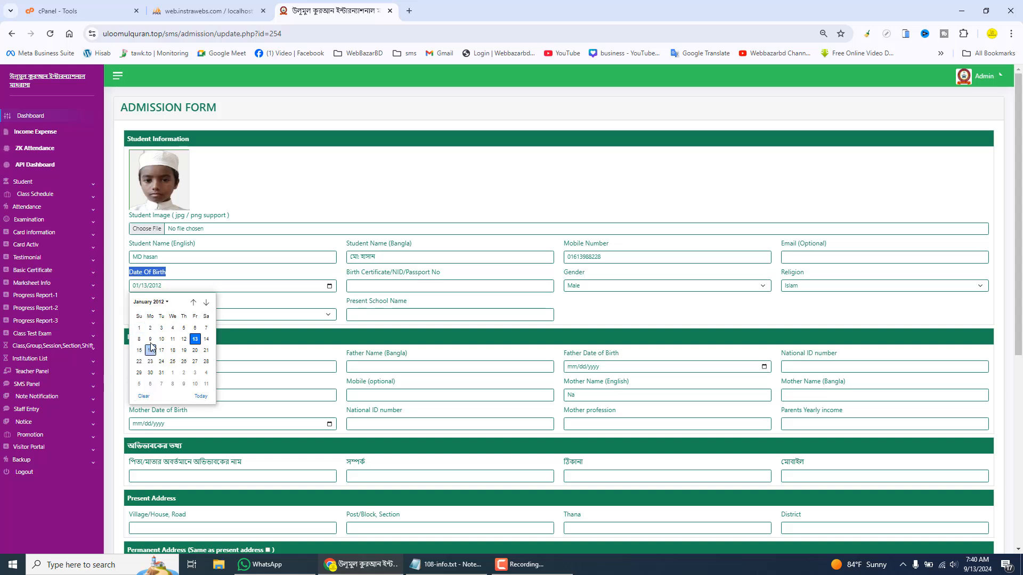
{"action": "left_click", "coordinate": [139, 328]}
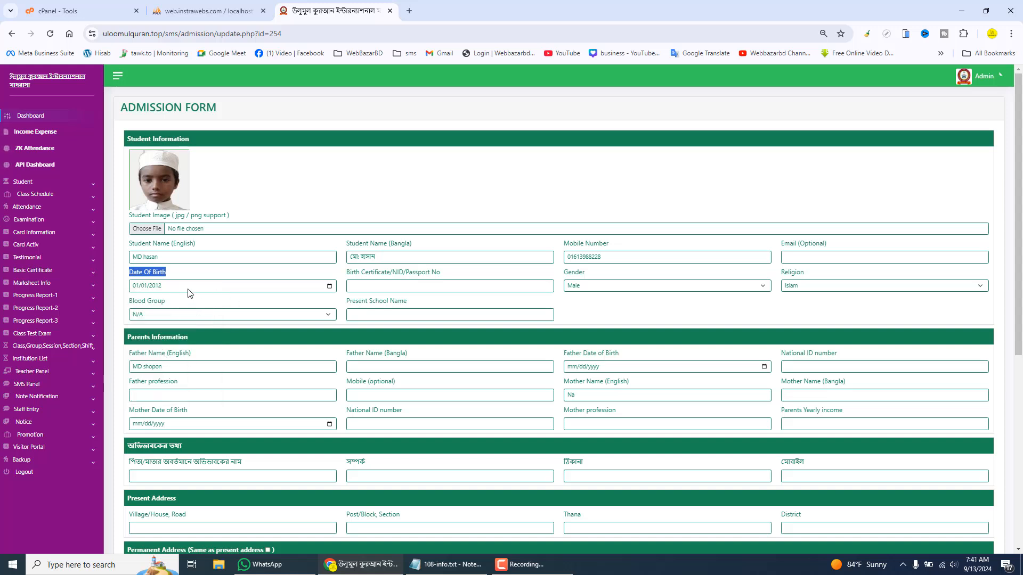
{"action": "left_click", "coordinate": [207, 276]}
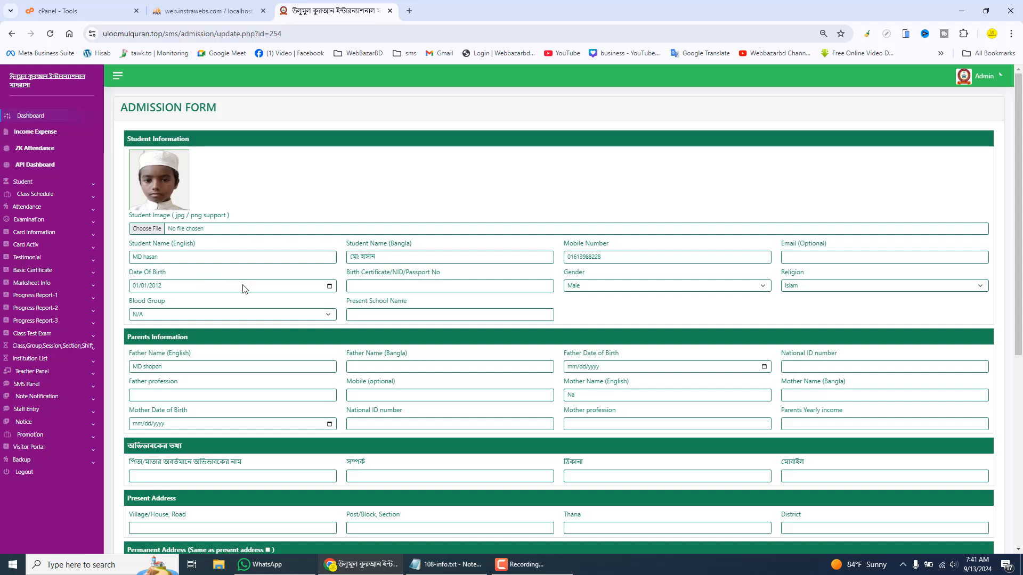
Set the class to নার্সারি in the student admission information and submit the admission form
{"action": "scroll", "coordinate": [1021, 282], "scroll_direction": "down", "scroll_amount": 6}
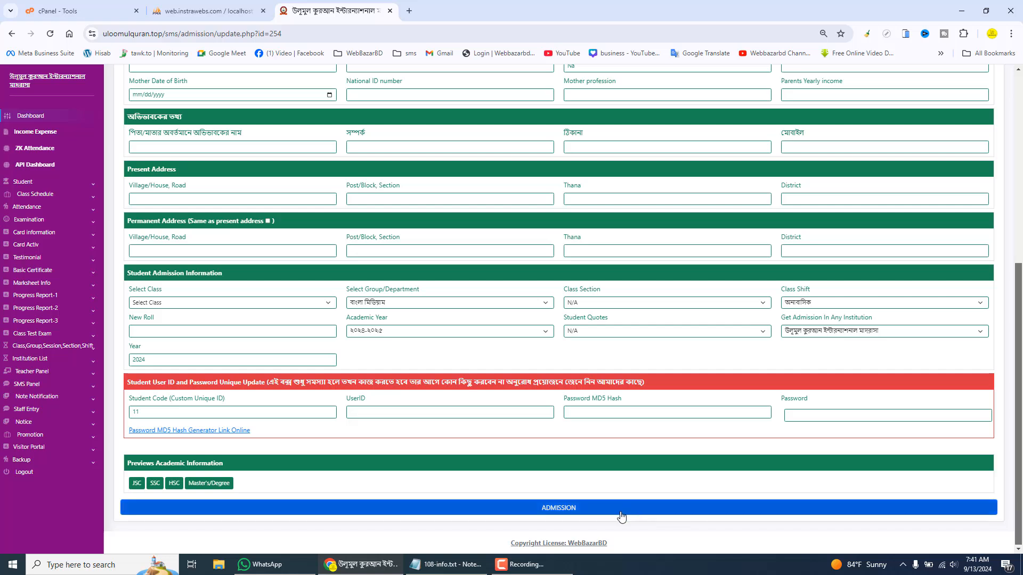
{"action": "left_click", "coordinate": [613, 514]}
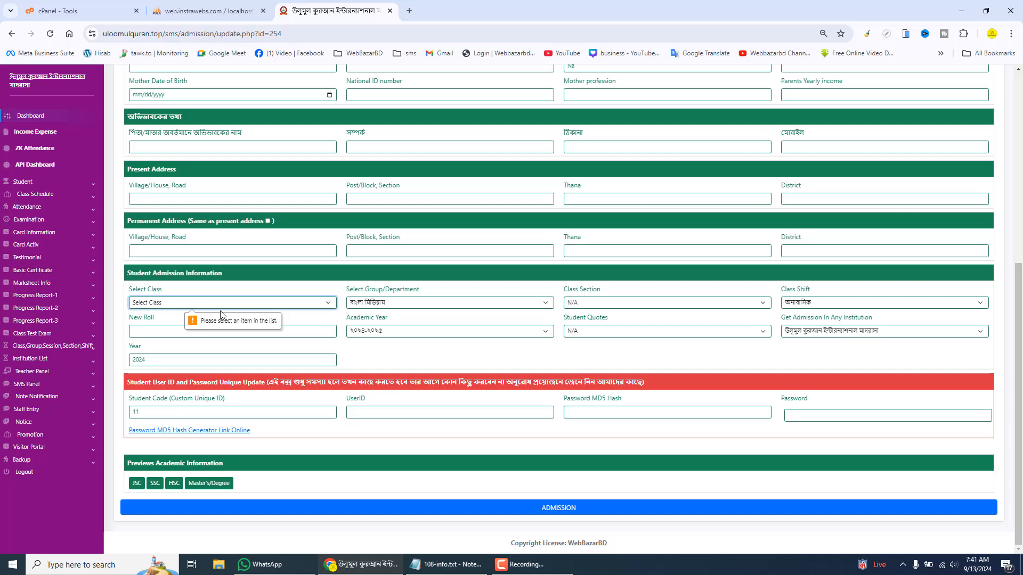
{"action": "mouse_move", "coordinate": [122, 288]}
{"action": "left_mouse_down"}
{"action": "mouse_move", "coordinate": [201, 323]}
{"action": "mouse_move", "coordinate": [292, 333]}
{"action": "mouse_move", "coordinate": [337, 319]}
{"action": "left_mouse_up"}
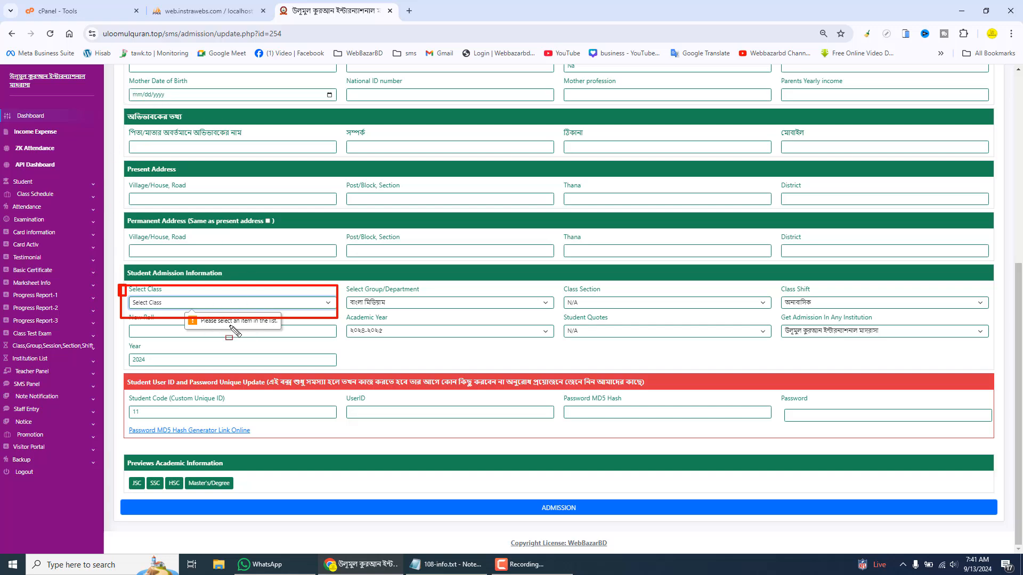
{"action": "key", "text": "Escape"}
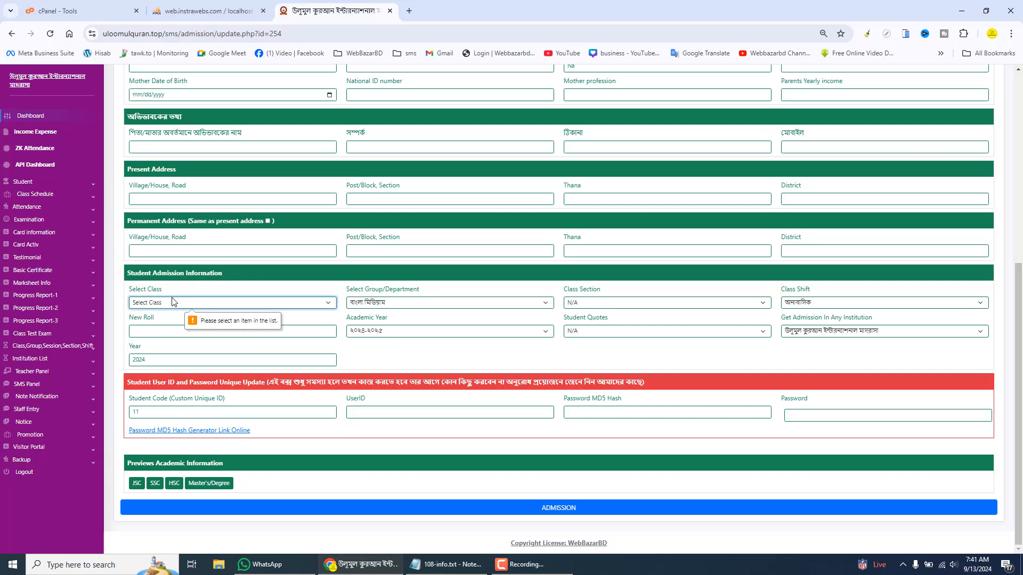
{"action": "left_click", "coordinate": [187, 302]}
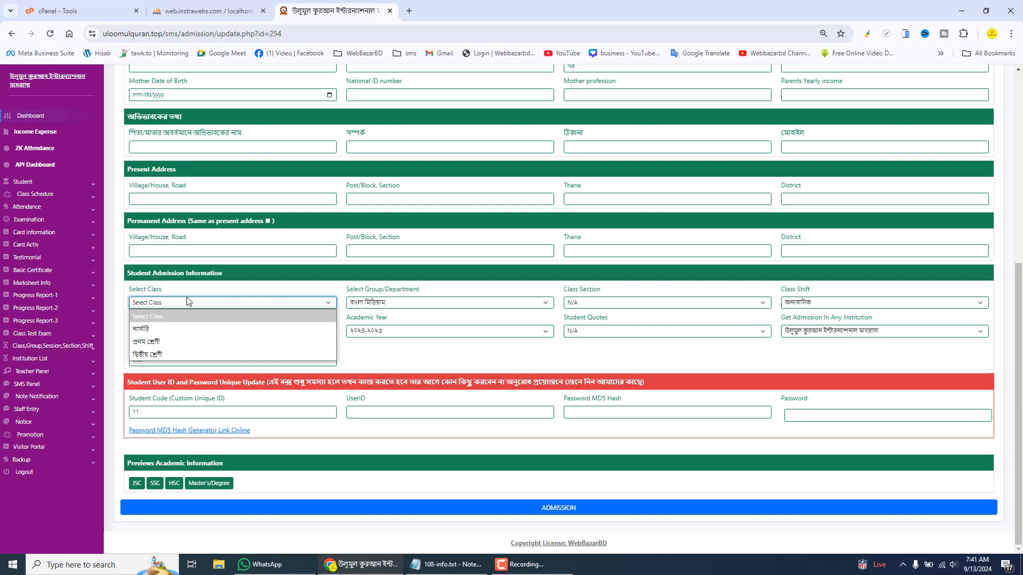
{"action": "left_click", "coordinate": [173, 330]}
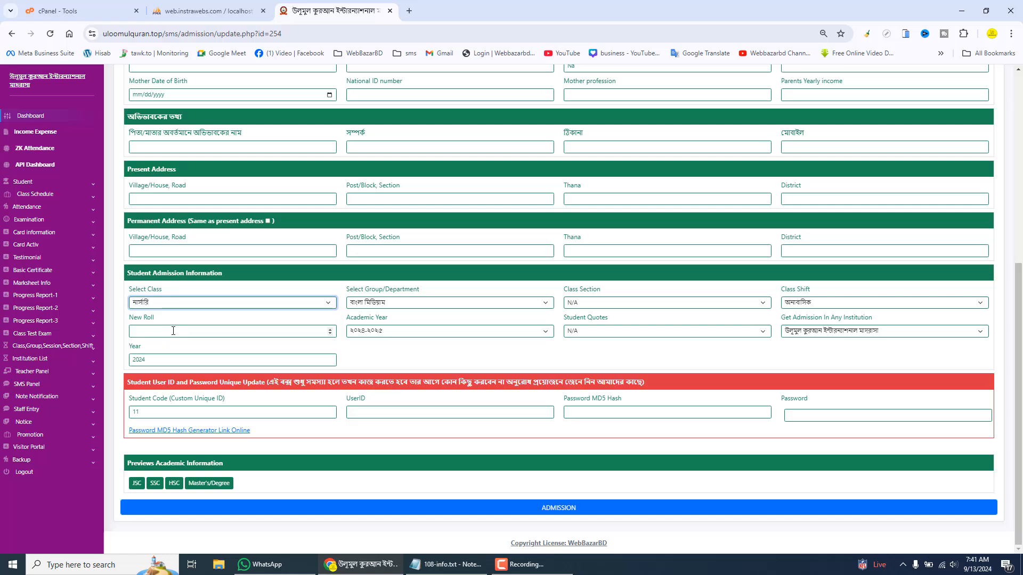
{"action": "left_click", "coordinate": [574, 510]}
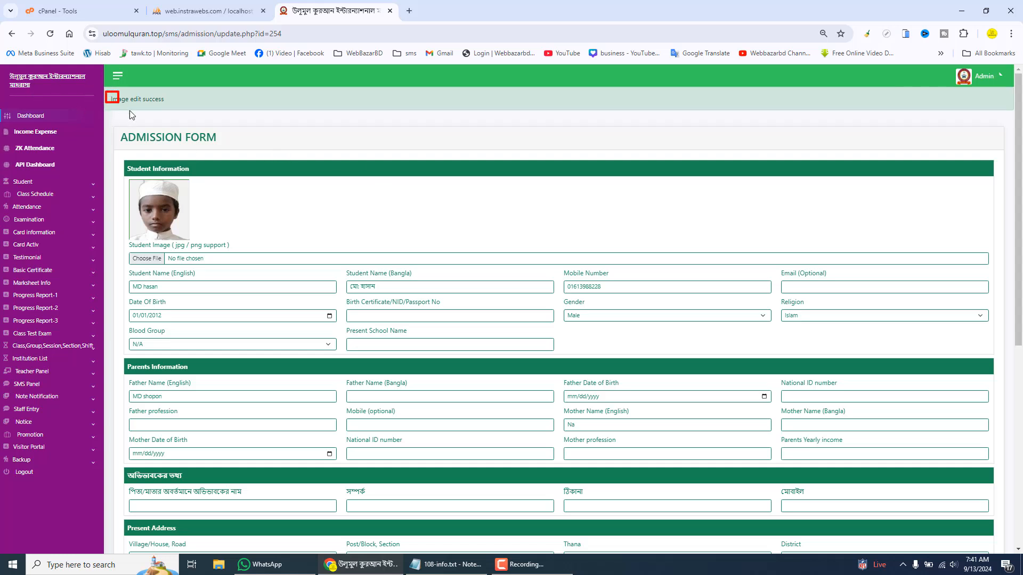
Check the saved Bangla name in the student information and submit the admission form again
{"action": "left_click_drag", "start_coordinate": [130, 110], "coordinate": [185, 111]}
{"action": "left_click_drag", "start_coordinate": [336, 274], "coordinate": [466, 299]}
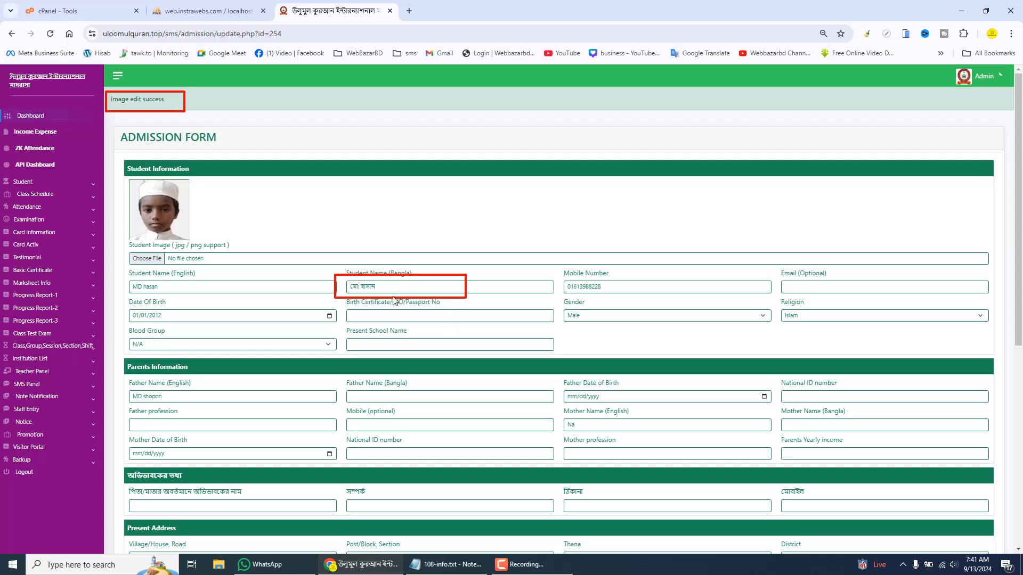
{"action": "key", "text": "Escape"}
{"action": "left_click_drag", "start_coordinate": [1021, 188], "coordinate": [1021, 486]}
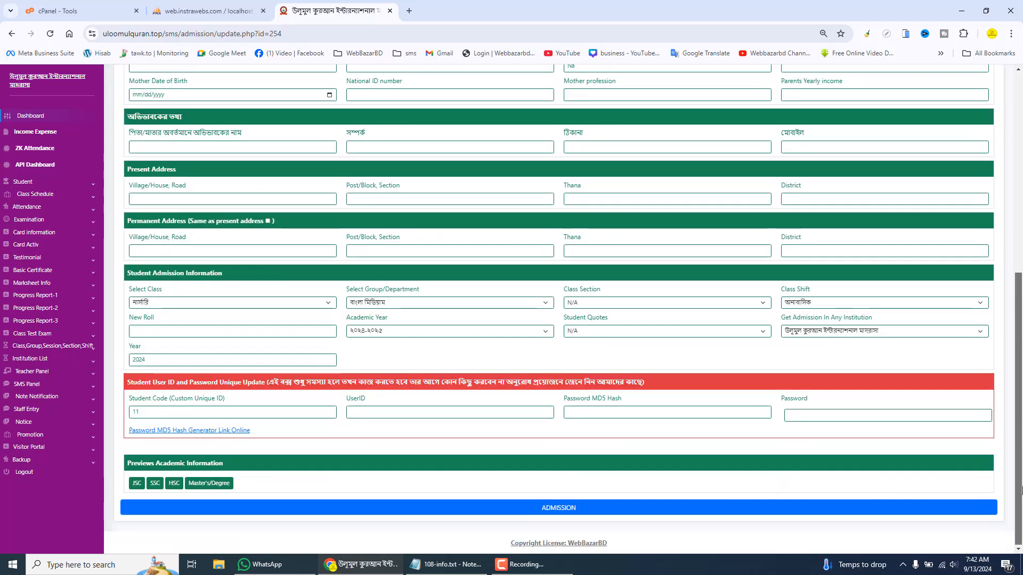
{"action": "left_click", "coordinate": [606, 500]}
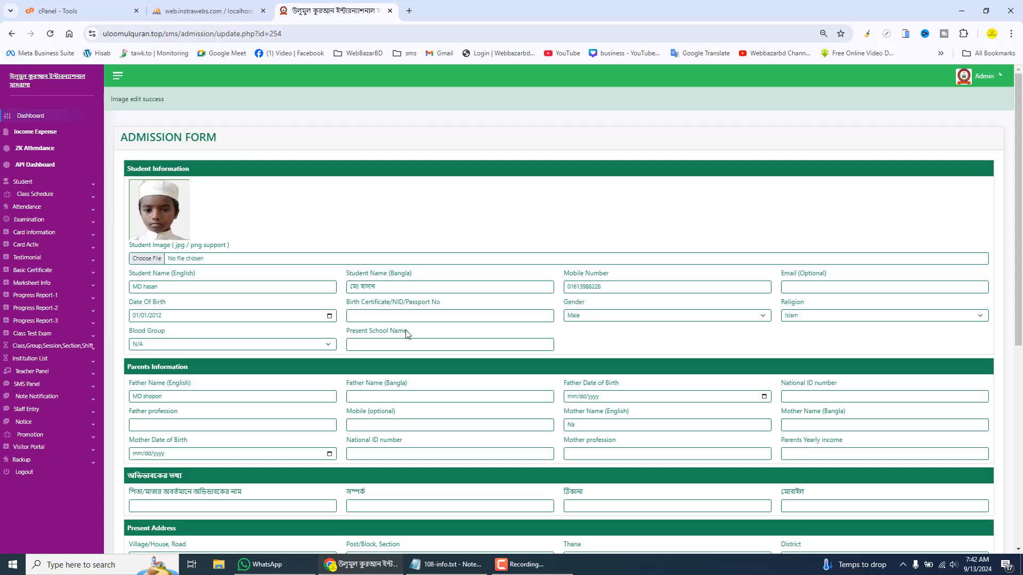
Fill in the student's optional email address with the suggested saved address and submit the admission form
{"action": "left_click", "coordinate": [800, 291]}
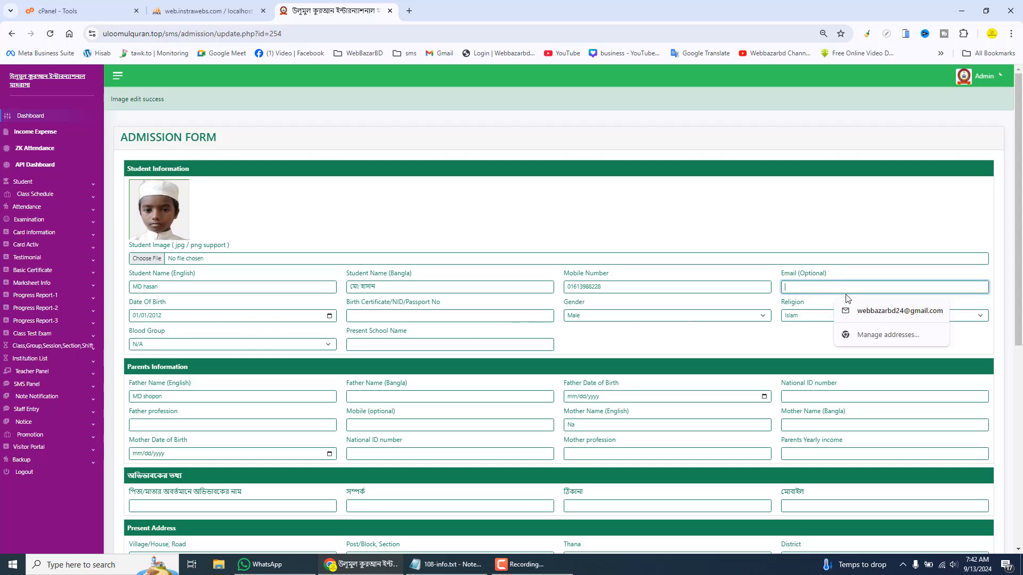
{"action": "left_click", "coordinate": [867, 311]}
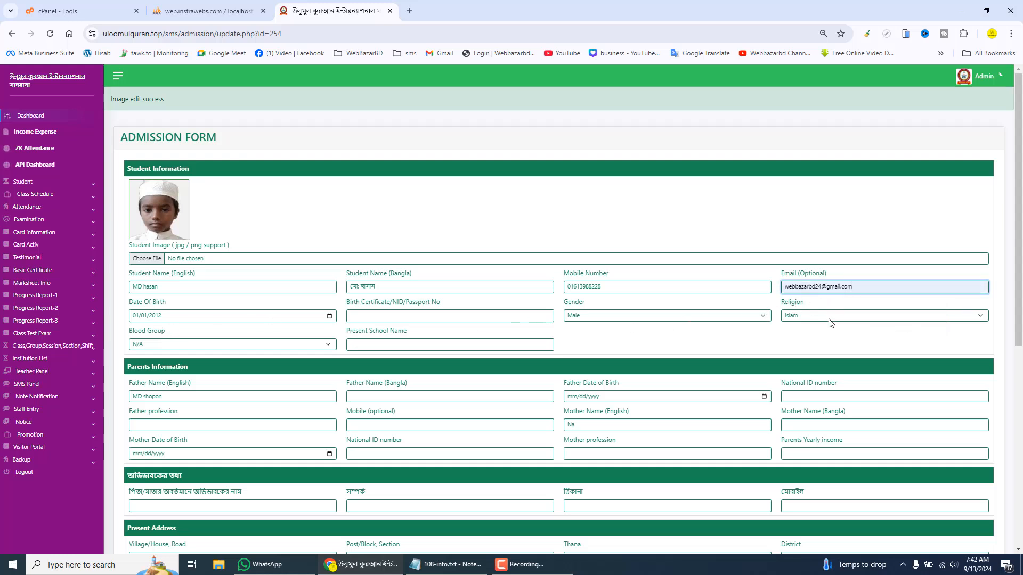
{"action": "left_click_drag", "start_coordinate": [1020, 319], "coordinate": [1021, 543]}
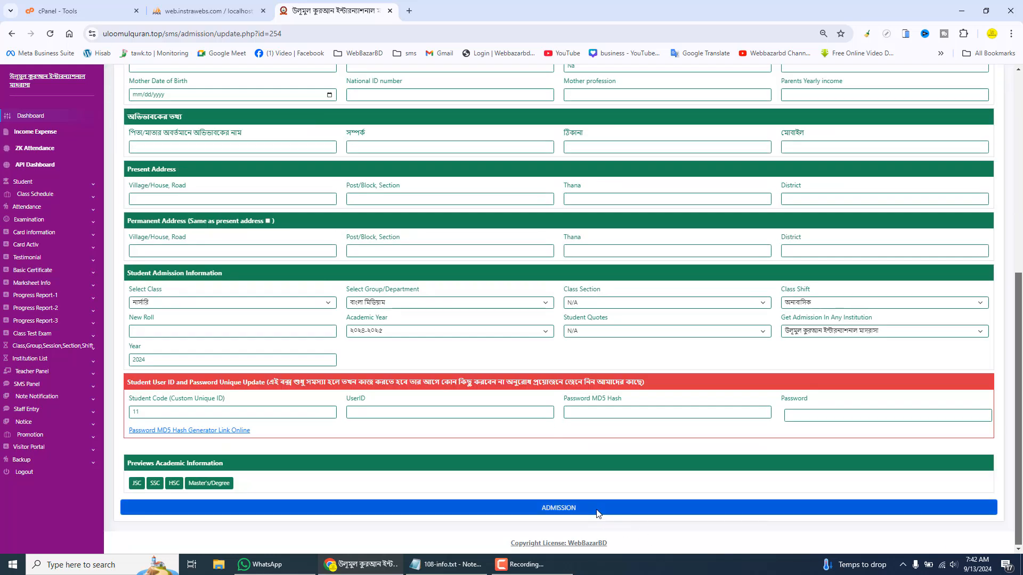
{"action": "left_click", "coordinate": [626, 501]}
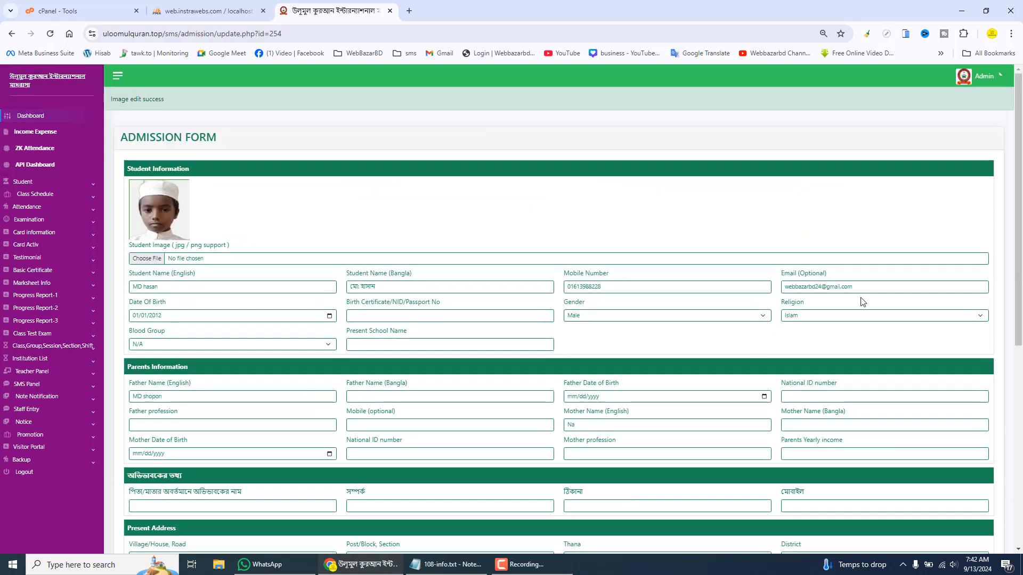
Review the class, group/department, section, shift, academic year and year in the student admission information, and submit the admission form
{"action": "left_click_drag", "start_coordinate": [1021, 238], "coordinate": [1021, 443]}
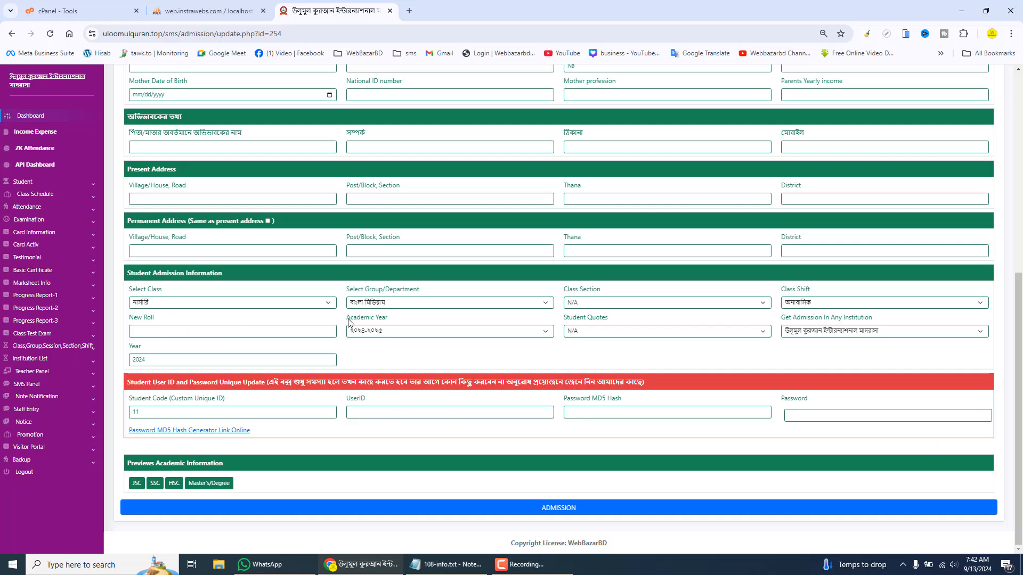
{"action": "left_click", "coordinate": [378, 302]}
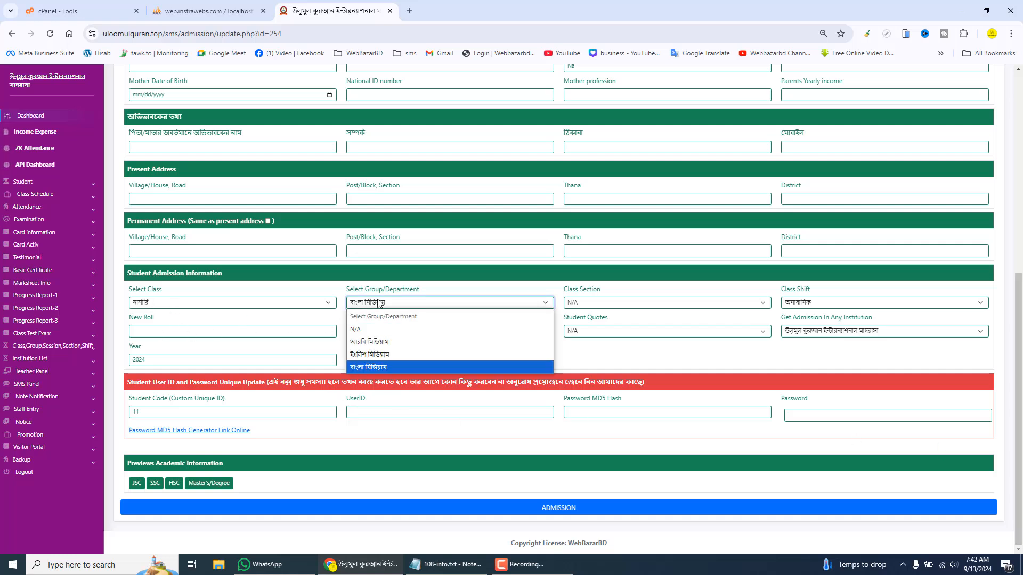
{"action": "left_click", "coordinate": [379, 302]}
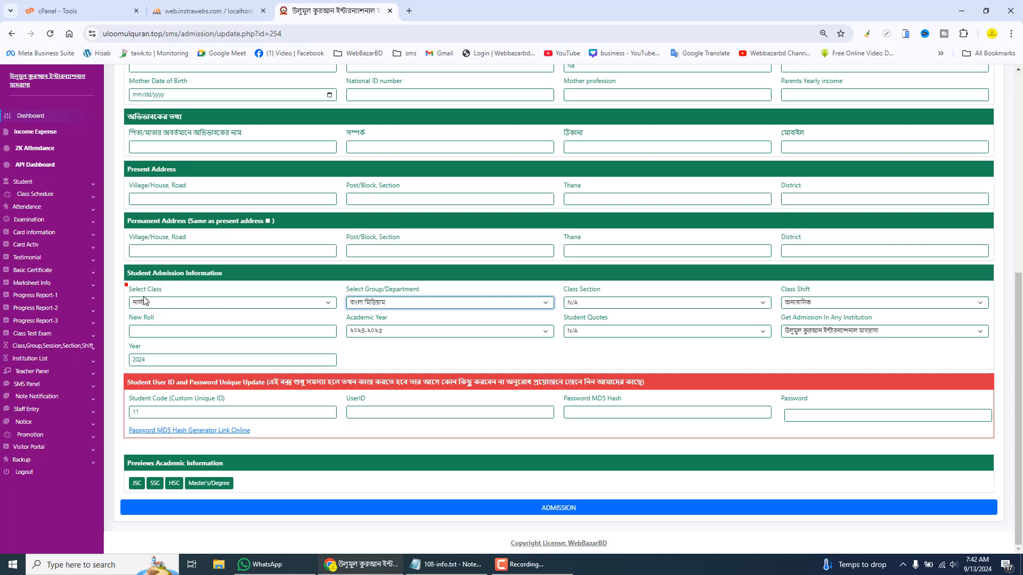
{"action": "left_click_drag", "start_coordinate": [144, 301], "coordinate": [241, 316]}
{"action": "mouse_move", "coordinate": [340, 280]}
{"action": "left_mouse_down"}
{"action": "mouse_move", "coordinate": [407, 315]}
{"action": "mouse_move", "coordinate": [468, 314]}
{"action": "left_mouse_up"}
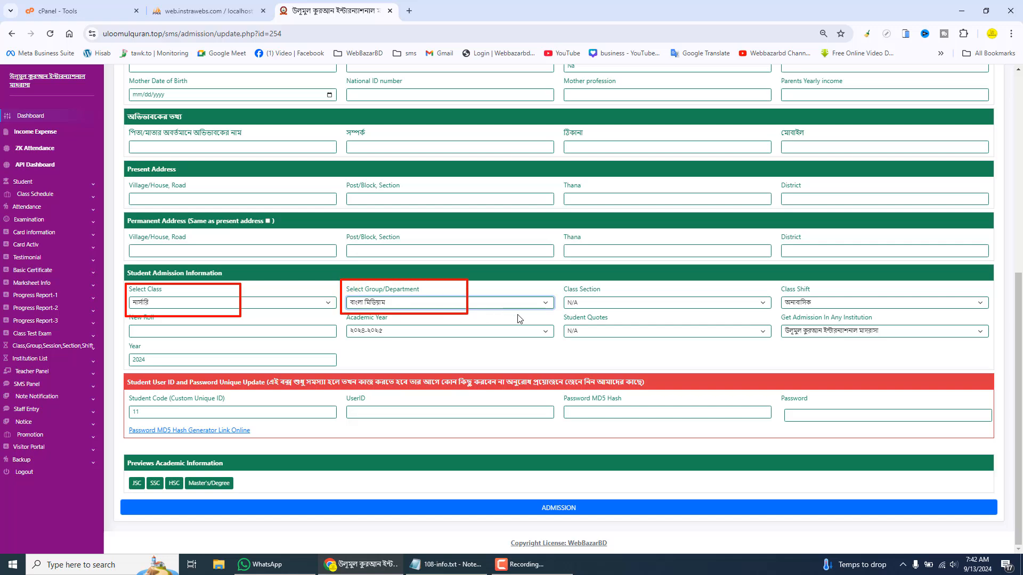
{"action": "left_click_drag", "start_coordinate": [559, 283], "coordinate": [659, 319]}
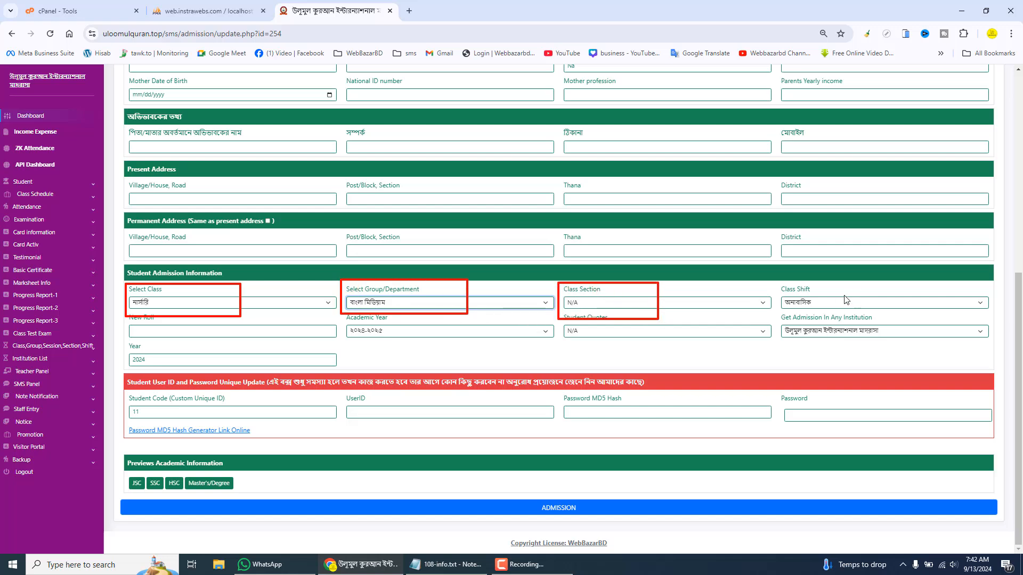
{"action": "left_click_drag", "start_coordinate": [766, 282], "coordinate": [853, 309]}
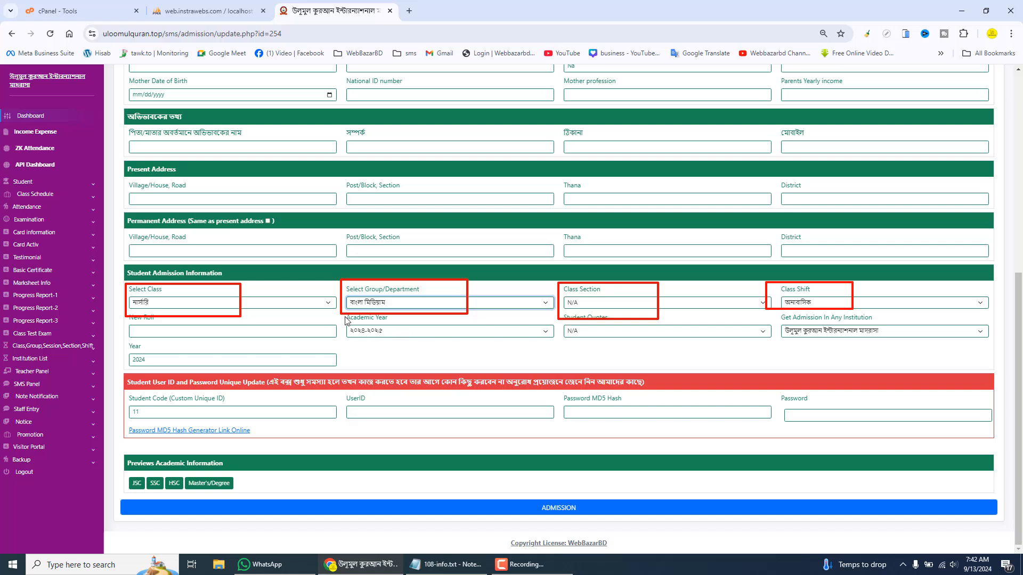
{"action": "left_click_drag", "start_coordinate": [336, 316], "coordinate": [426, 350]}
{"action": "left_click_drag", "start_coordinate": [123, 343], "coordinate": [201, 374]}
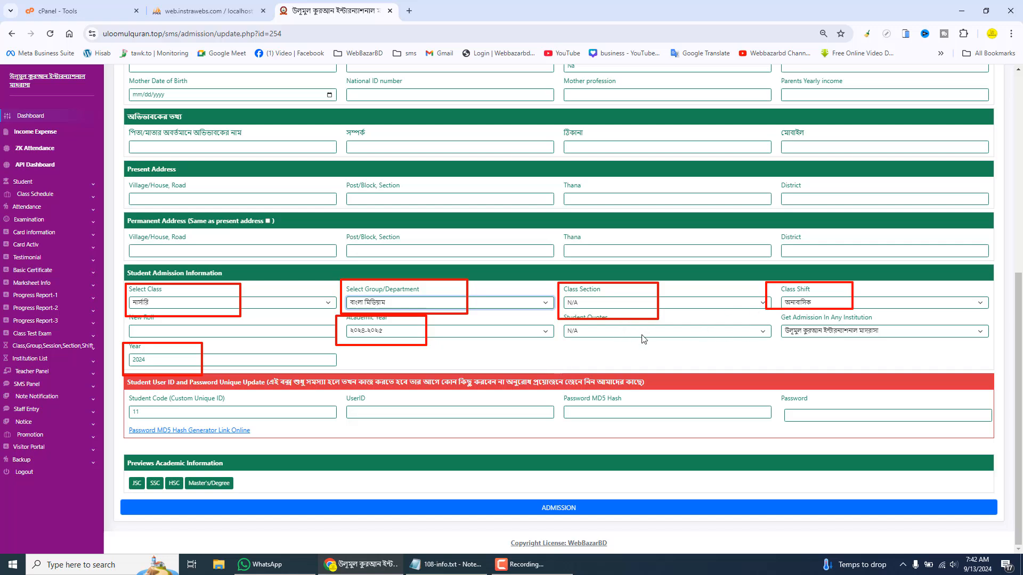
{"action": "left_click", "coordinate": [601, 508]}
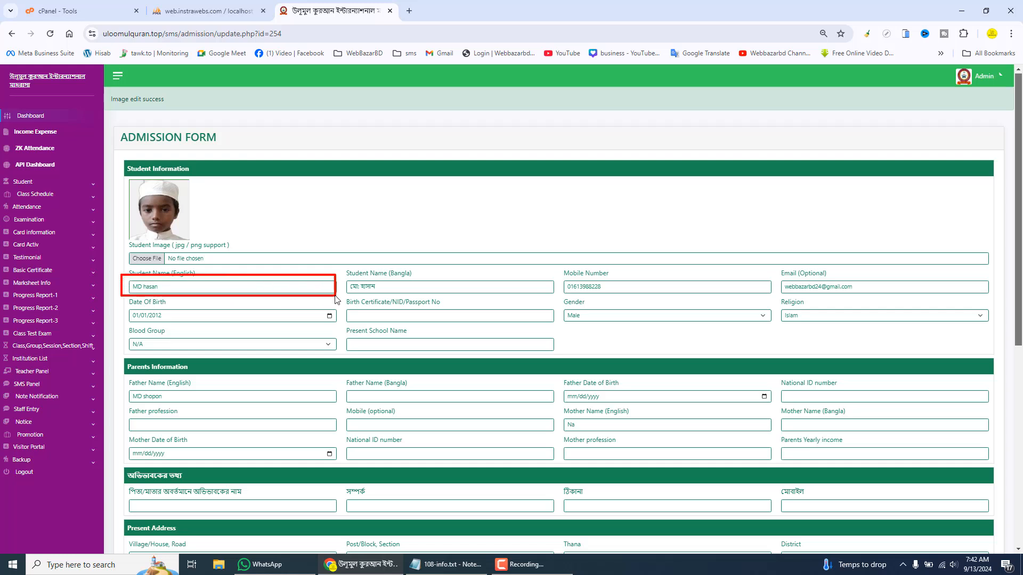
Check the student's English name, date of birth, mobile number, gender and religion, and the father's English name in the form
{"action": "mouse_move", "coordinate": [122, 300]}
{"action": "left_mouse_down"}
{"action": "mouse_move", "coordinate": [205, 319]}
{"action": "mouse_move", "coordinate": [330, 329]}
{"action": "left_mouse_up"}
{"action": "mouse_move", "coordinate": [556, 268]}
{"action": "left_mouse_down"}
{"action": "mouse_move", "coordinate": [632, 305]}
{"action": "mouse_move", "coordinate": [752, 301]}
{"action": "mouse_move", "coordinate": [978, 340]}
{"action": "mouse_move", "coordinate": [992, 331]}
{"action": "left_mouse_up"}
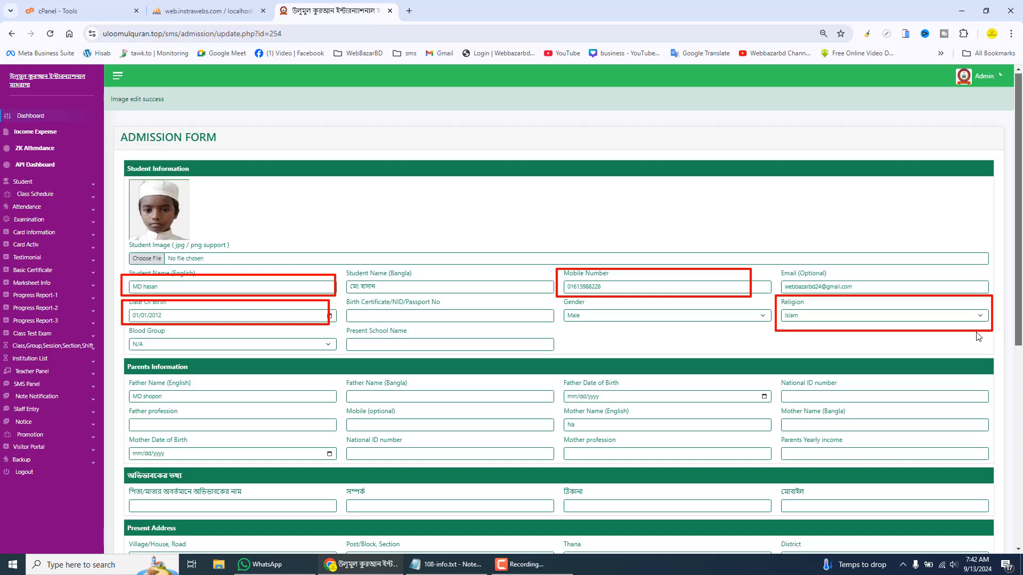
{"action": "left_click_drag", "start_coordinate": [560, 301], "coordinate": [644, 343]}
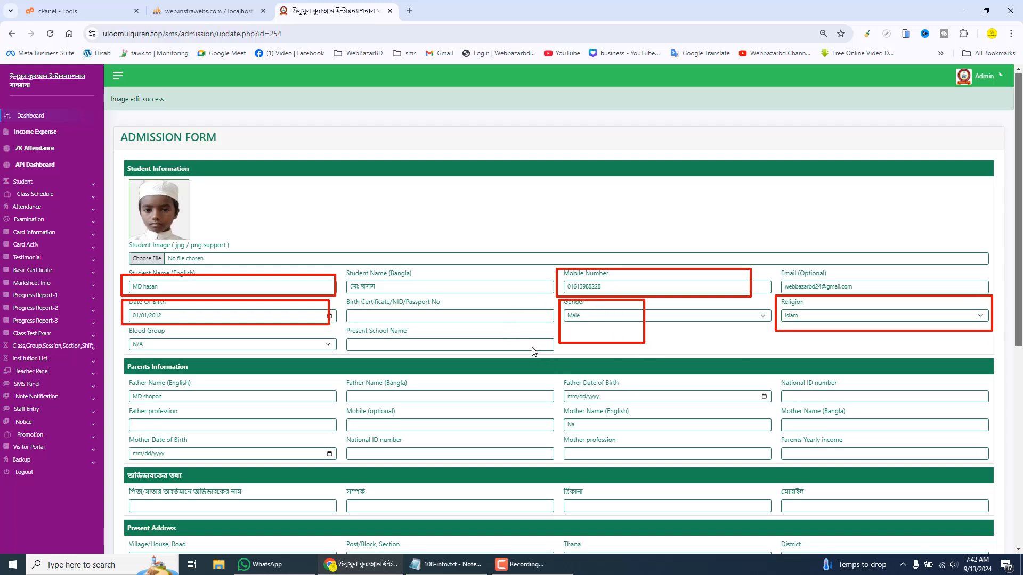
{"action": "left_click_drag", "start_coordinate": [117, 375], "coordinate": [264, 405]}
{"action": "key", "text": "Escape"}
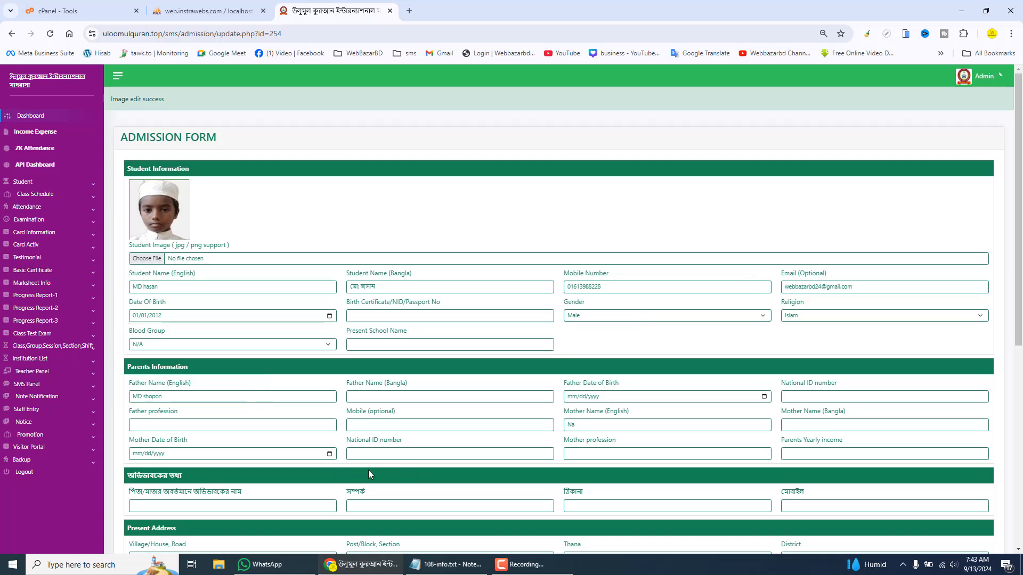